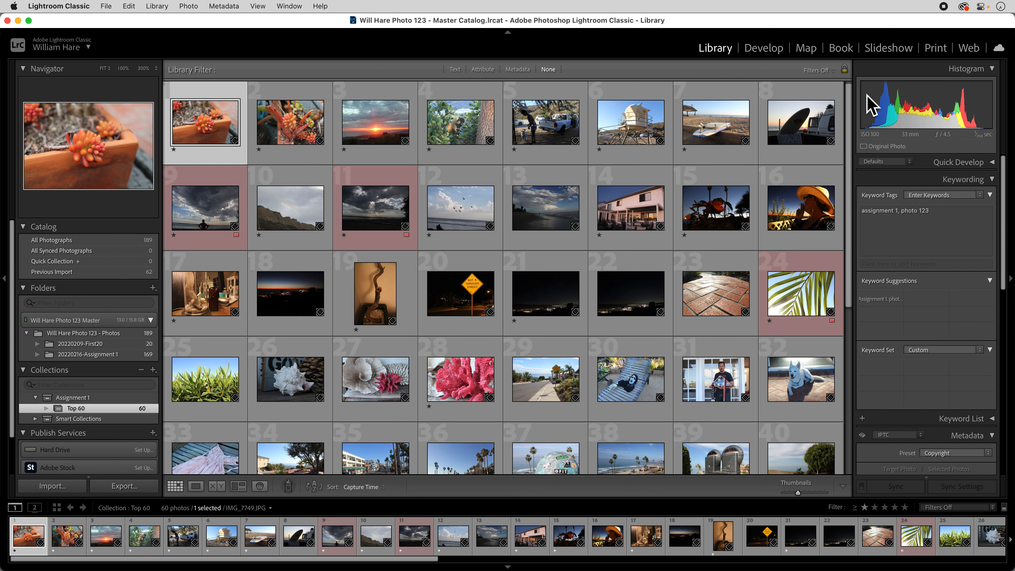
# - In the Print module, apply the 4x5 Contact Sheet template and select all photos in the Top 60 collection
pyautogui.click(935, 48)
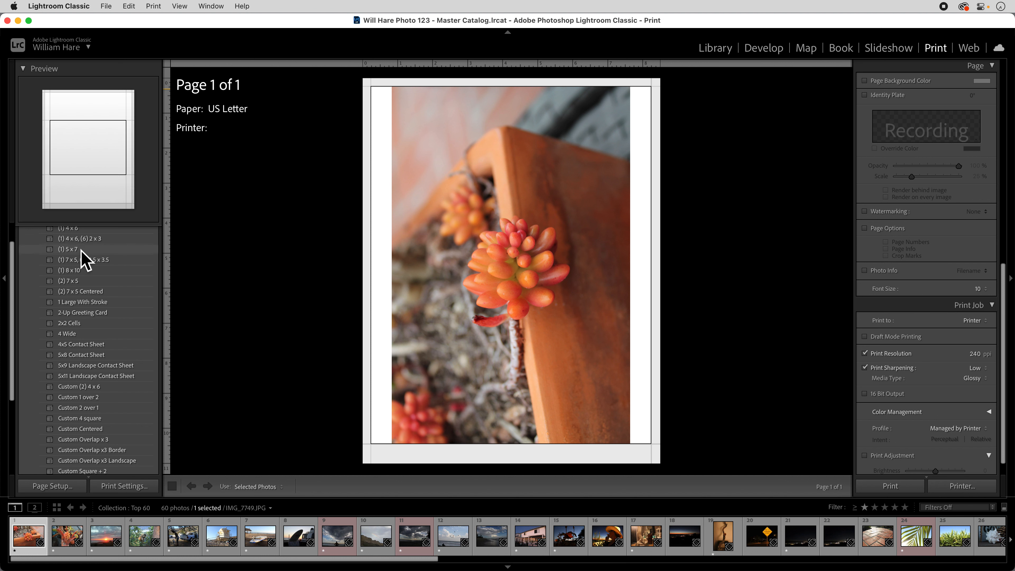
pyautogui.scroll(2, 81, 256)
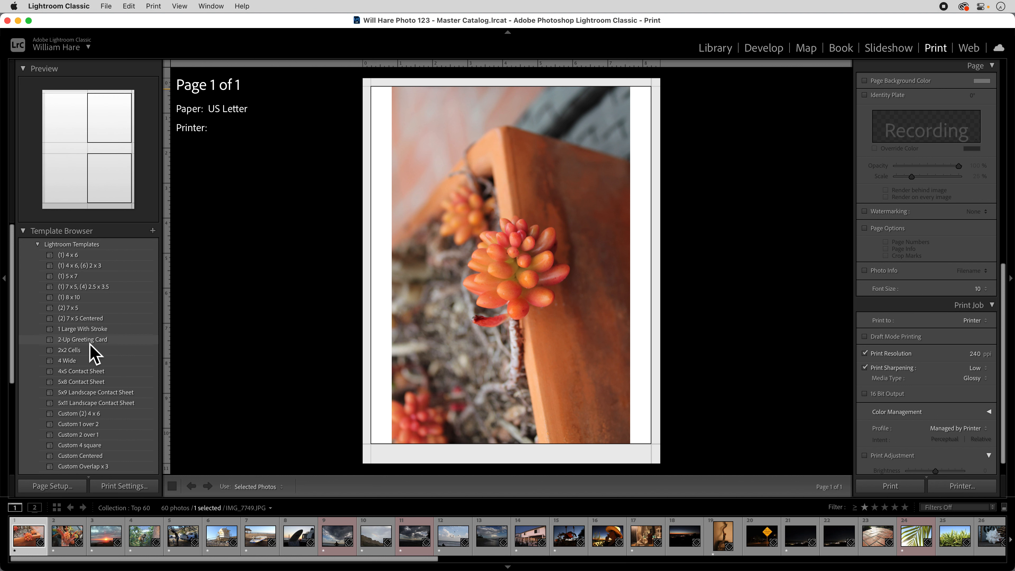
pyautogui.scroll(-5, 91, 352)
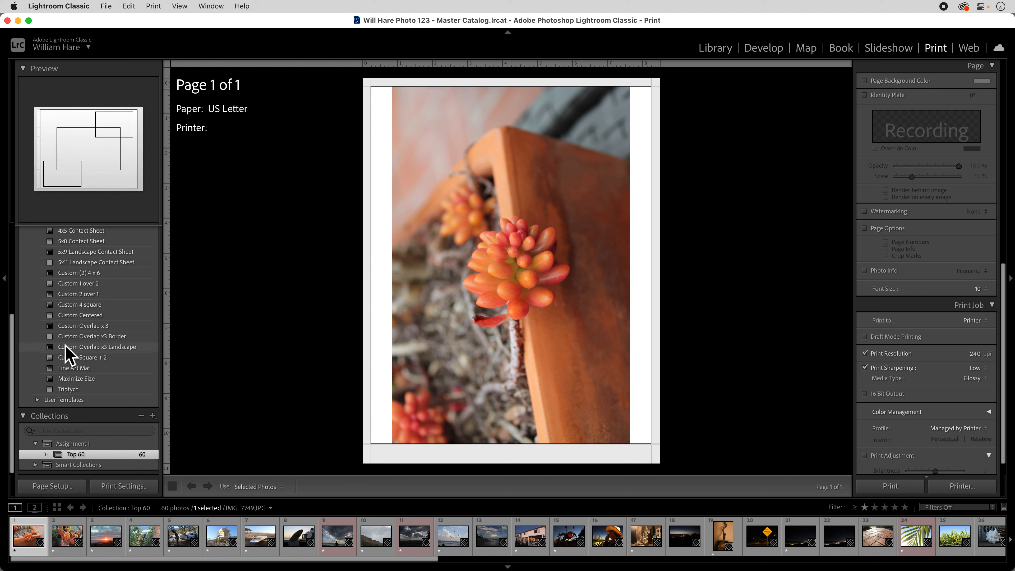
pyautogui.scroll(5, 76, 340)
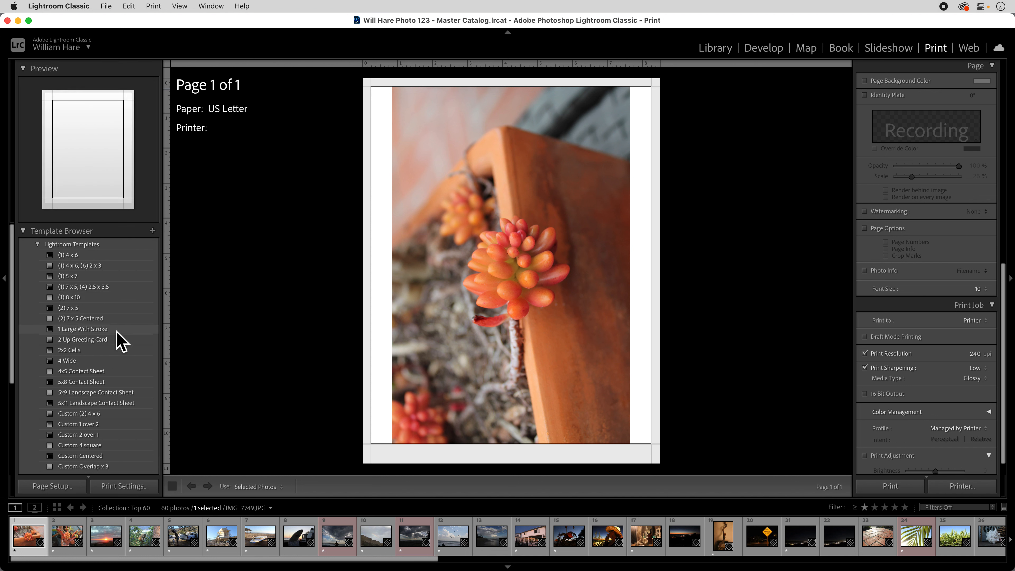
pyautogui.click(100, 372)
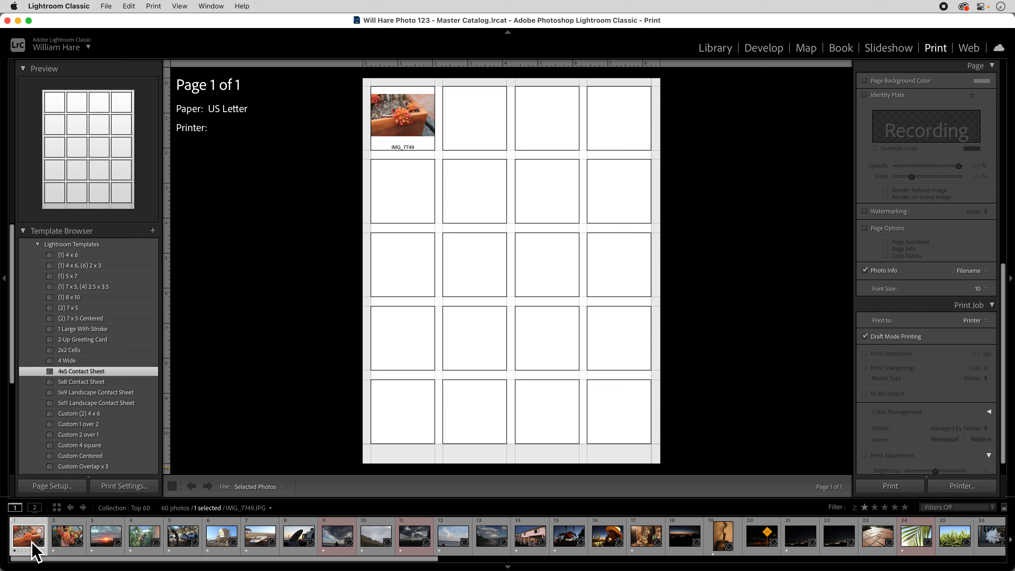
pyautogui.press('super+a')
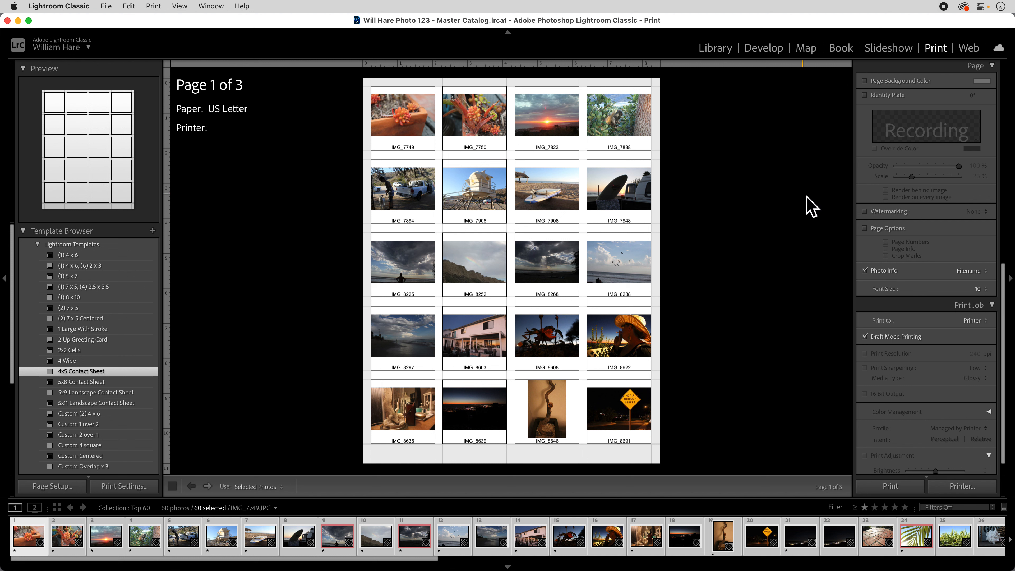
# - Try out the Zoom to Fill image setting and hiding the Image Cells guide, restoring both
pyautogui.scroll(10, 894, 190)
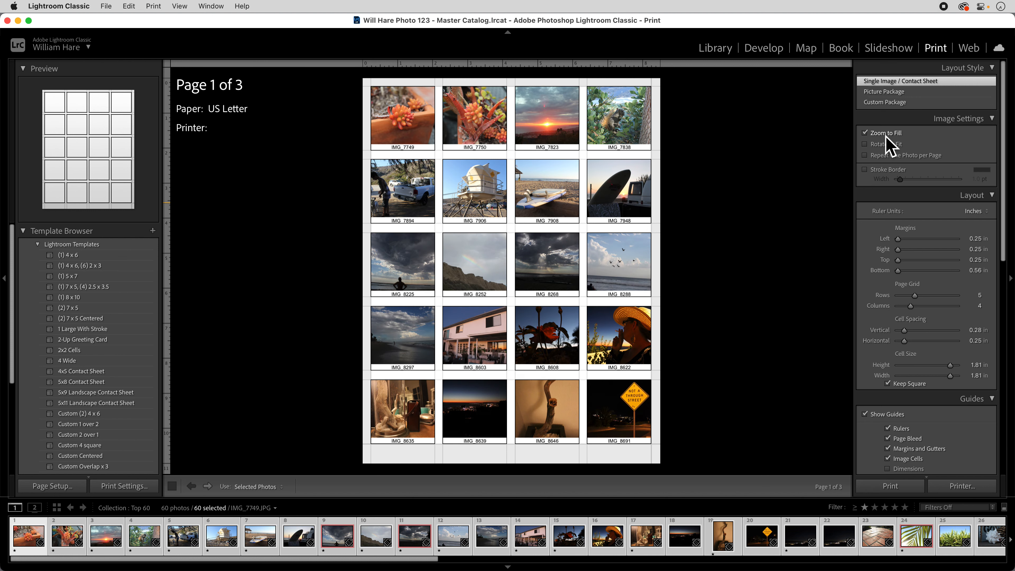
pyautogui.click(885, 134)
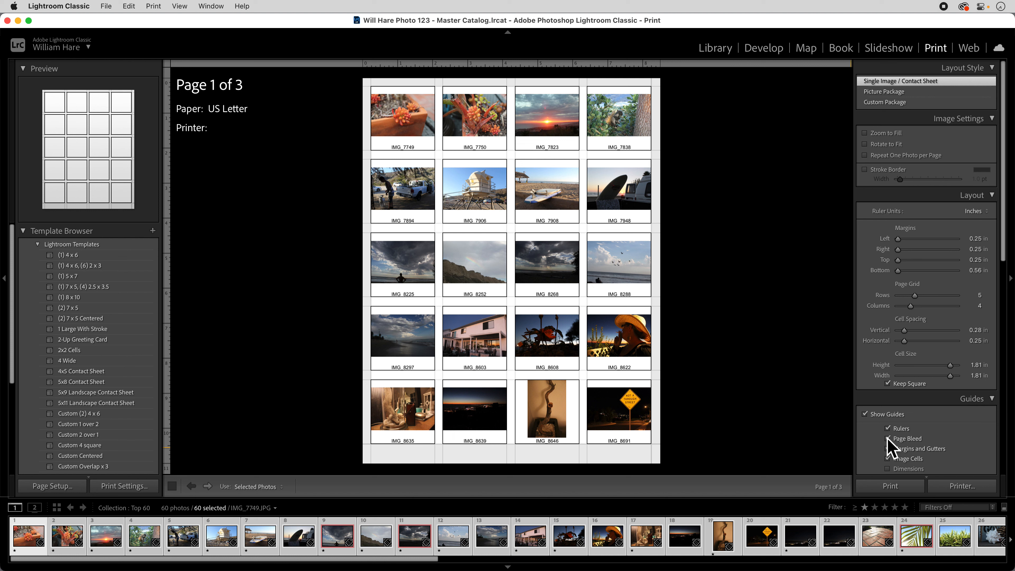
pyautogui.click(893, 462)
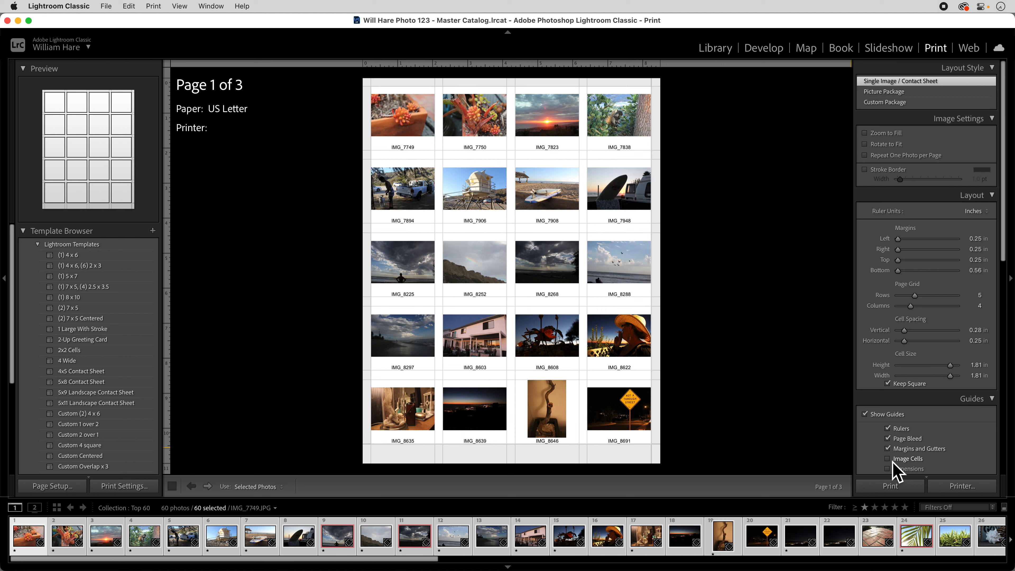
pyautogui.click(892, 471)
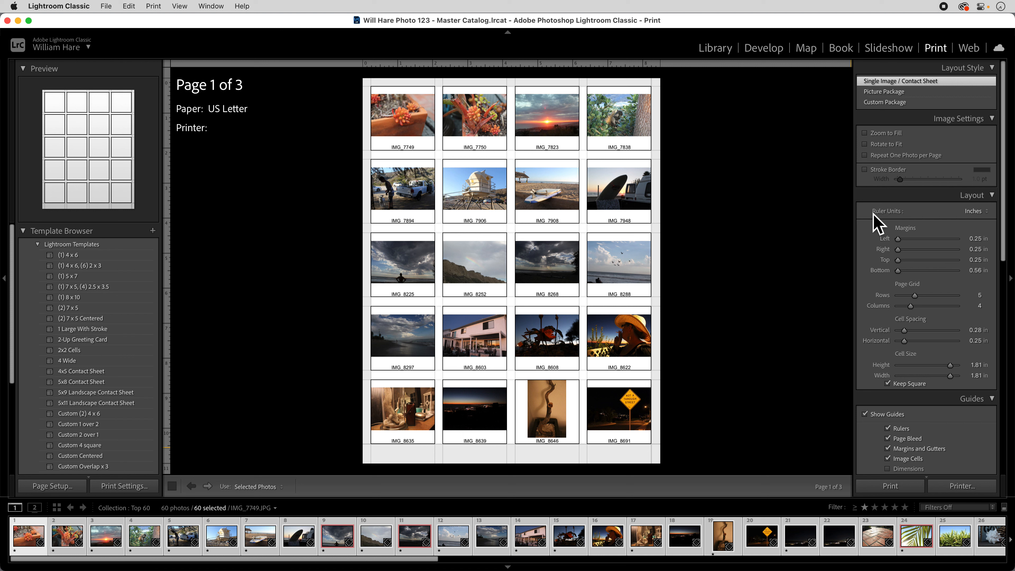
# - Review the page setup's paper size, orientation and scale, and accept the settings as they are
pyautogui.scroll(-4, 906, 227)
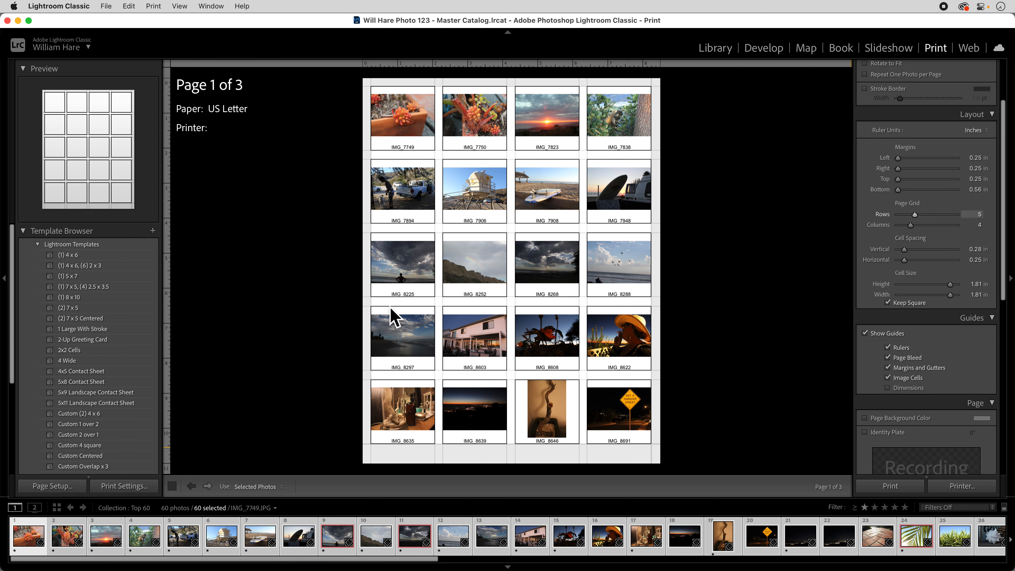
pyautogui.click(73, 490)
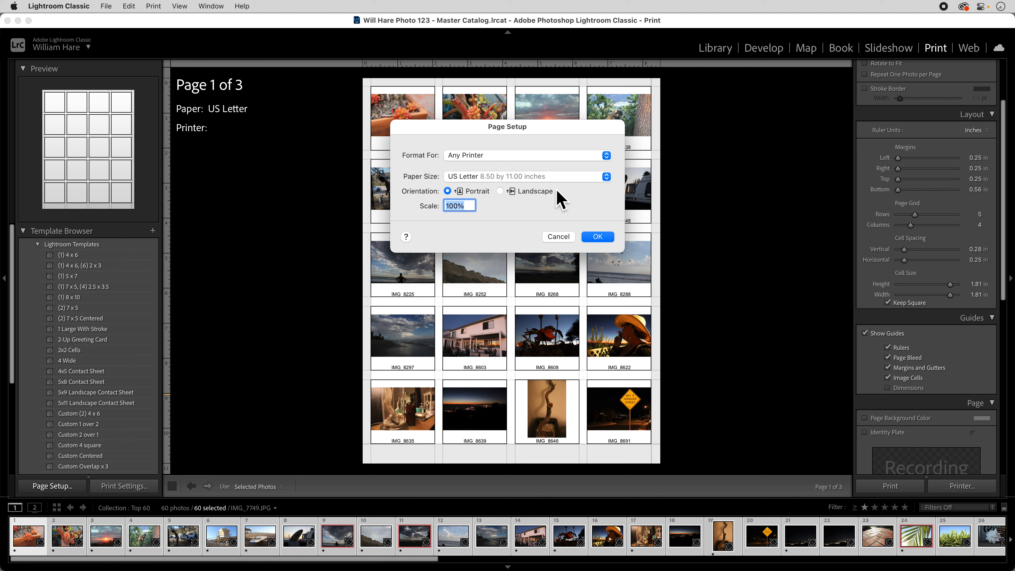
pyautogui.click(598, 236)
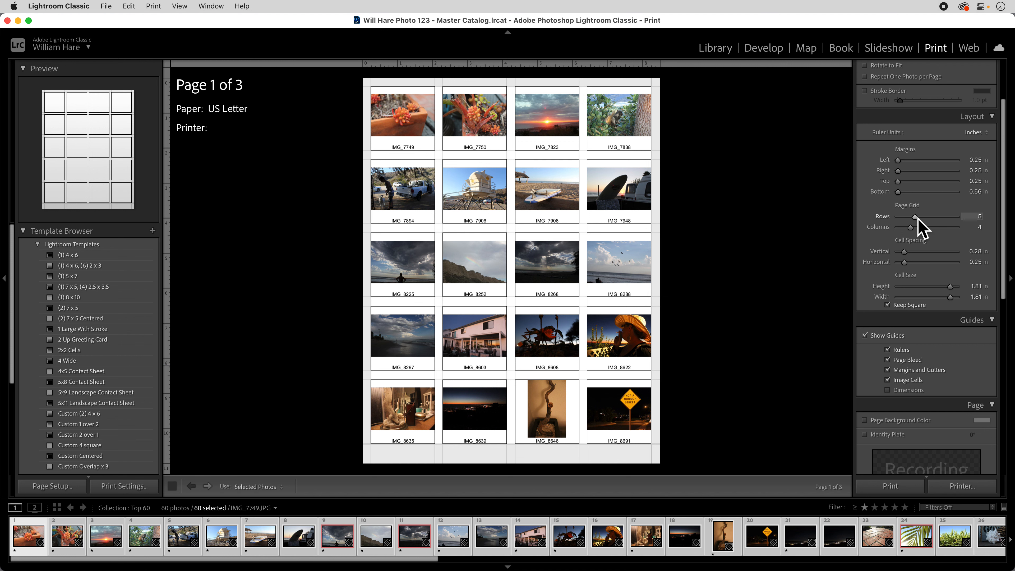
# - Set the contact sheet's page grid to 6 rows and 5 columns
pyautogui.moveTo(917, 219)
pyautogui.mouseDown()
pyautogui.moveTo(961, 219)
pyautogui.moveTo(915, 224)
pyautogui.moveTo(931, 236)
pyautogui.moveTo(954, 233)
pyautogui.moveTo(924, 236)
pyautogui.moveTo(912, 231)
pyautogui.moveTo(918, 222)
pyautogui.mouseUp()
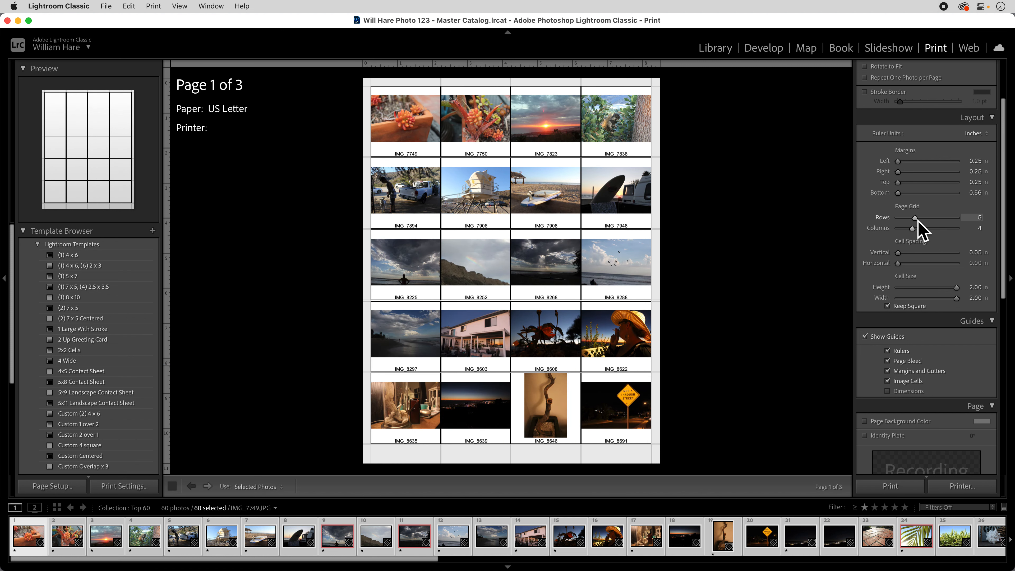
pyautogui.moveTo(916, 234); pyautogui.dragTo(920, 233)
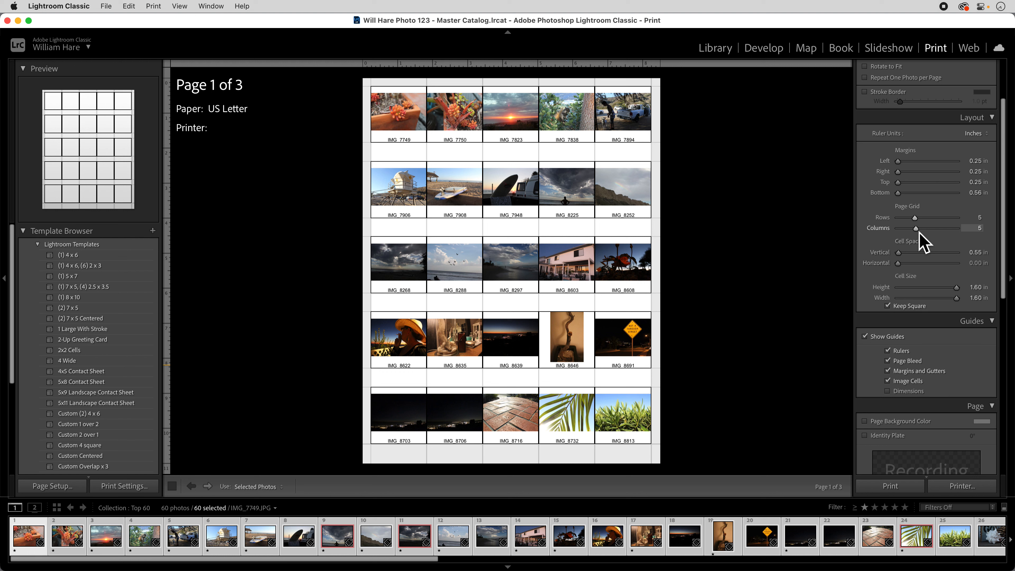
pyautogui.moveTo(921, 223); pyautogui.dragTo(922, 224)
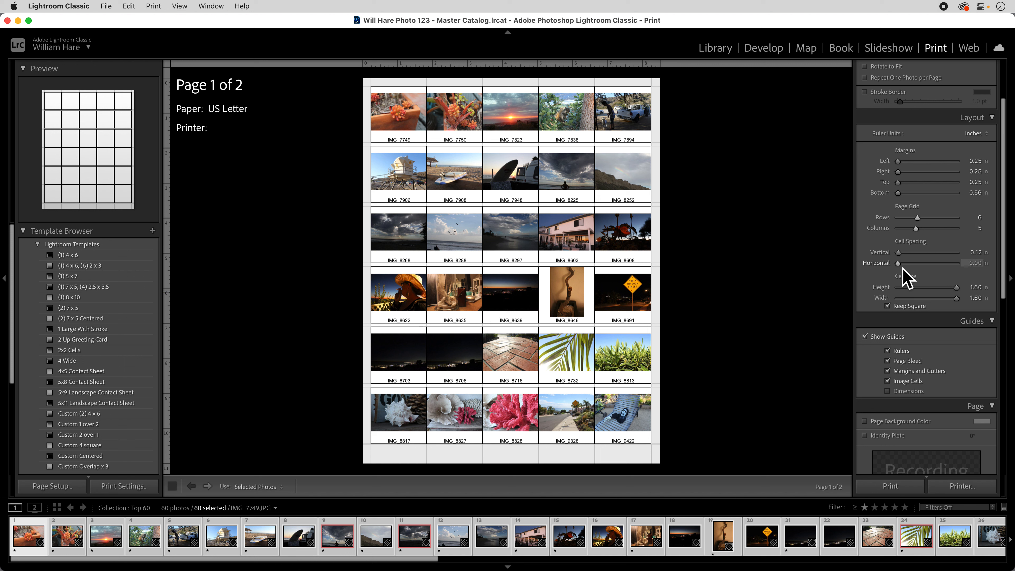
# - Set the horizontal cell spacing of the contact sheet to 0.10 in
pyautogui.scroll(1, 902, 266)
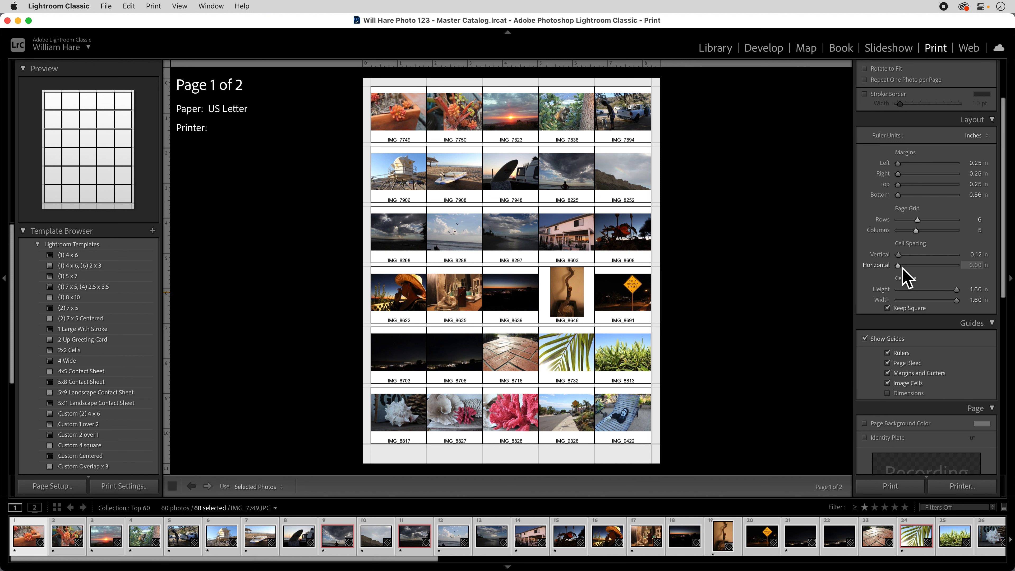
pyautogui.moveTo(902, 267); pyautogui.dragTo(905, 268)
pyautogui.scroll(-1, 905, 268)
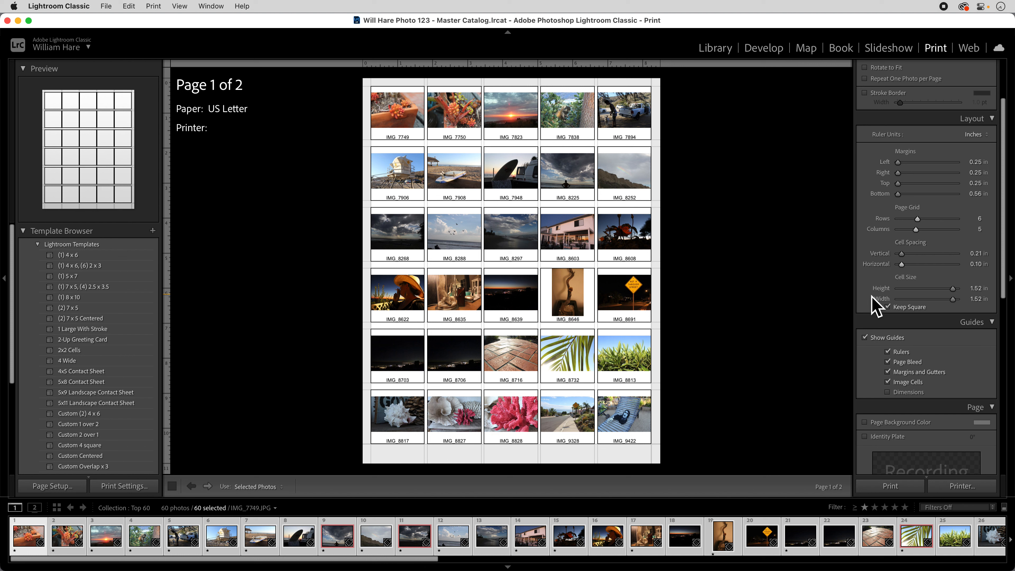
# - Review the available photo info labels and keep Filename as the caption under each image
pyautogui.scroll(-5, 928, 338)
pyautogui.scroll(-7, 928, 337)
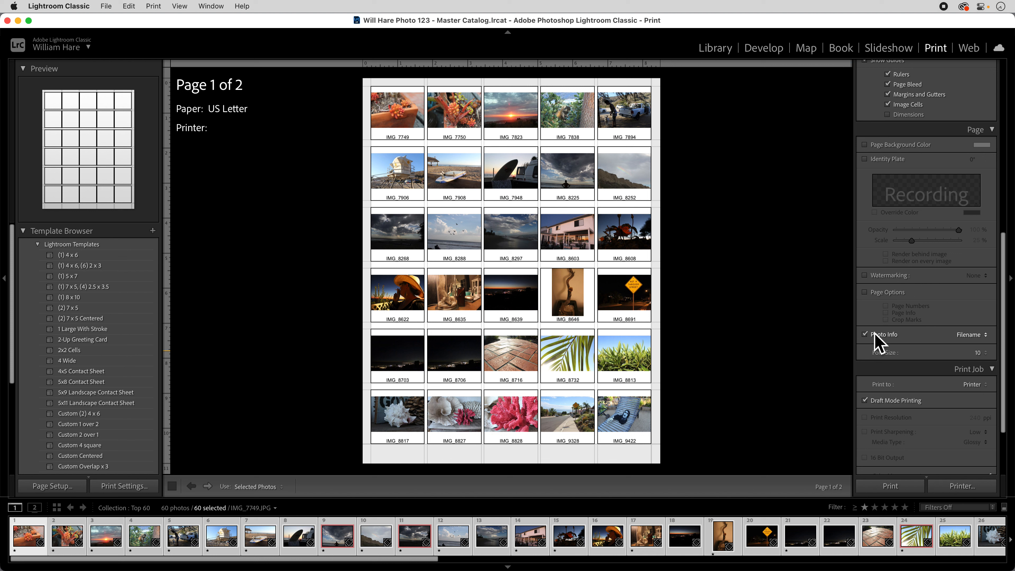
pyautogui.click(969, 338)
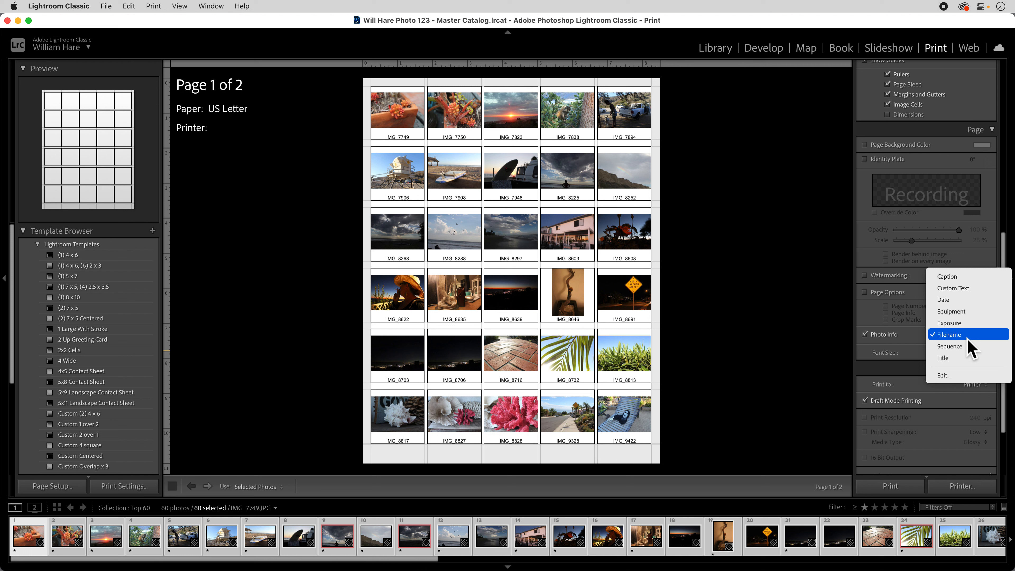
pyautogui.click(967, 339)
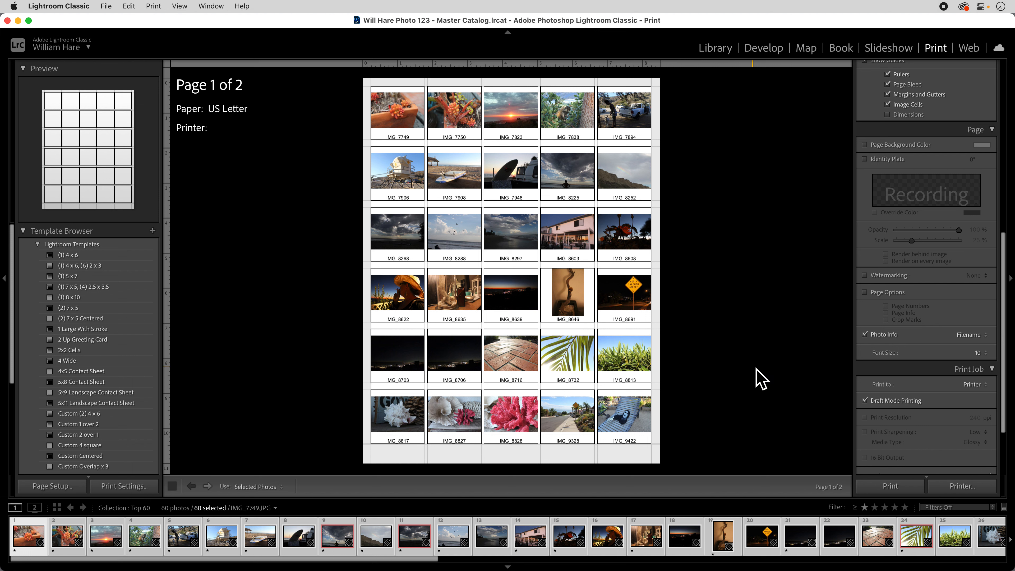
# - Set the print job to output to a JPEG File instead of the printer
pyautogui.scroll(-4, 901, 380)
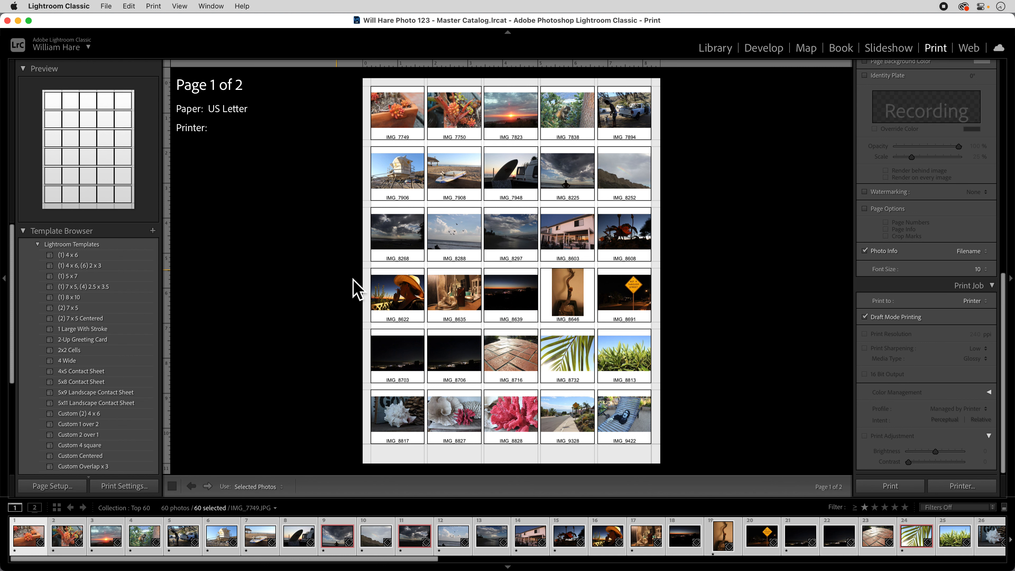
pyautogui.click(983, 304)
pyautogui.click(978, 302)
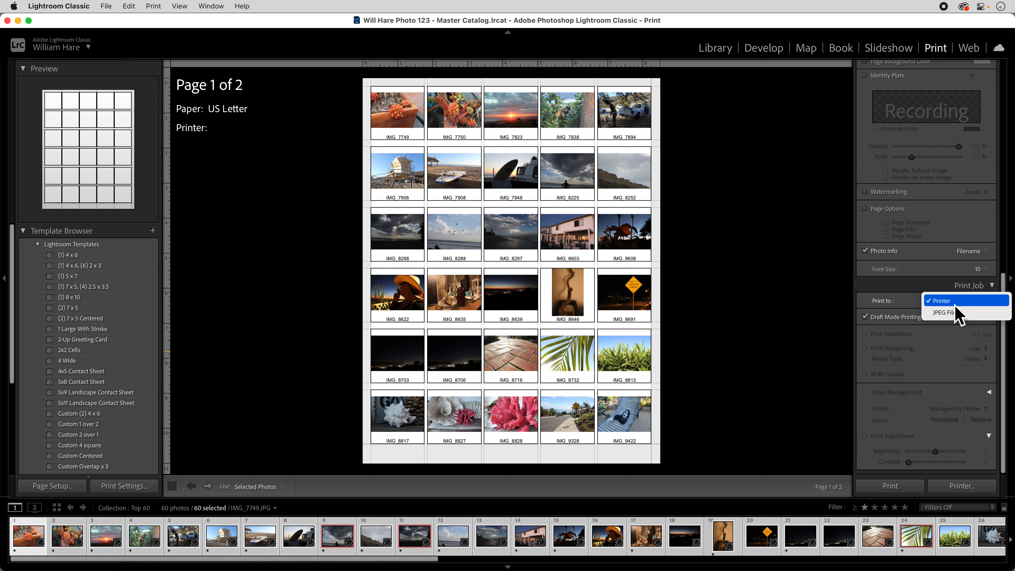
pyautogui.click(952, 313)
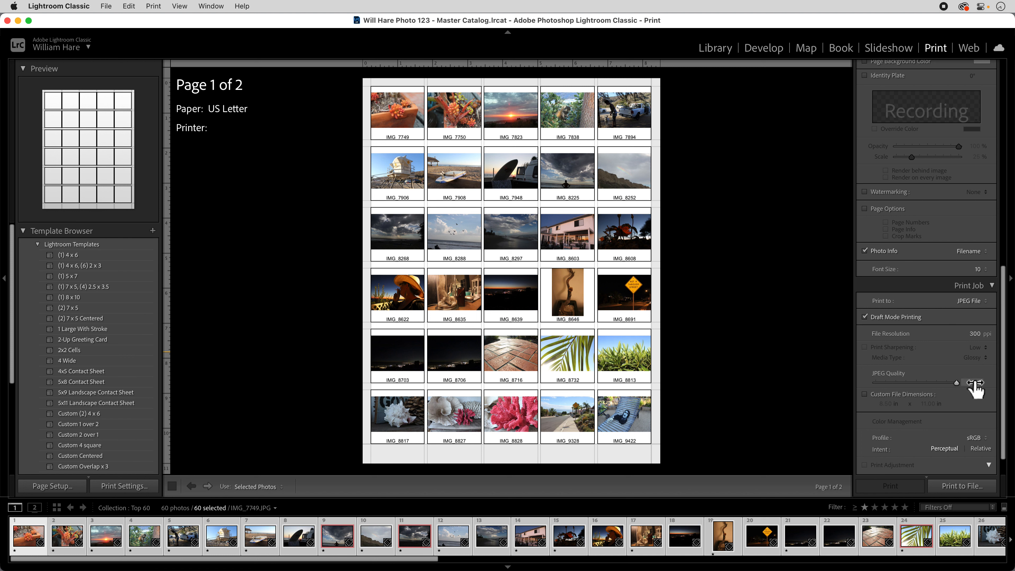
# - Print the contact sheets to file on the Photo 123 master drive, named with the photographer's name followed by "_Assigment1_Contact Sheet"
pyautogui.scroll(-2, 975, 385)
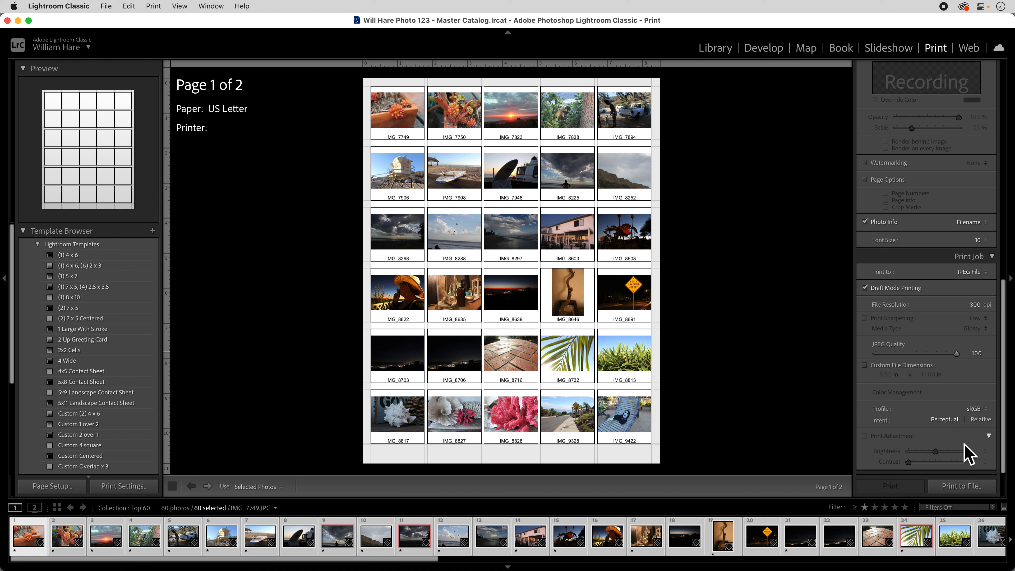
pyautogui.click(967, 489)
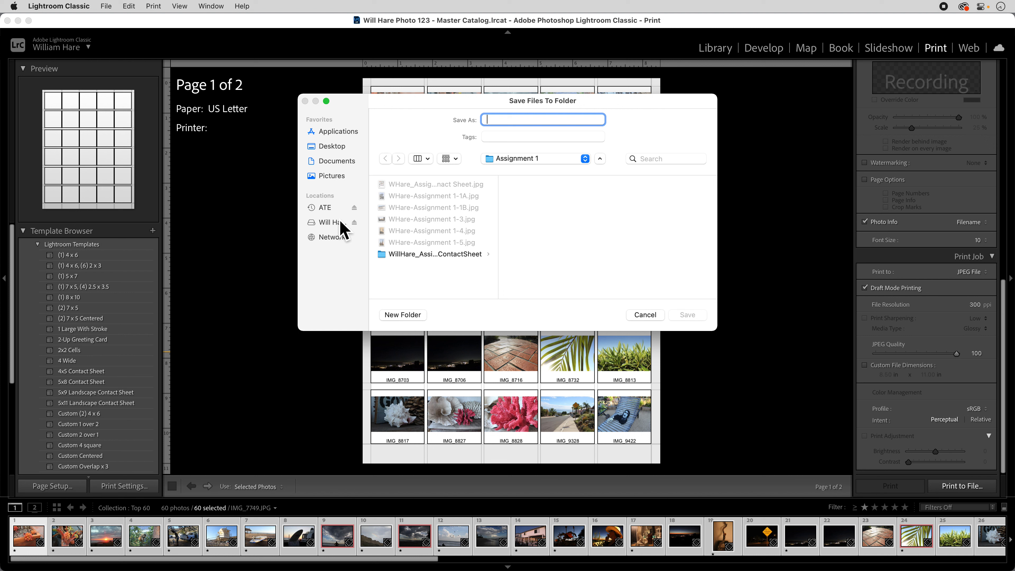
pyautogui.click(339, 222)
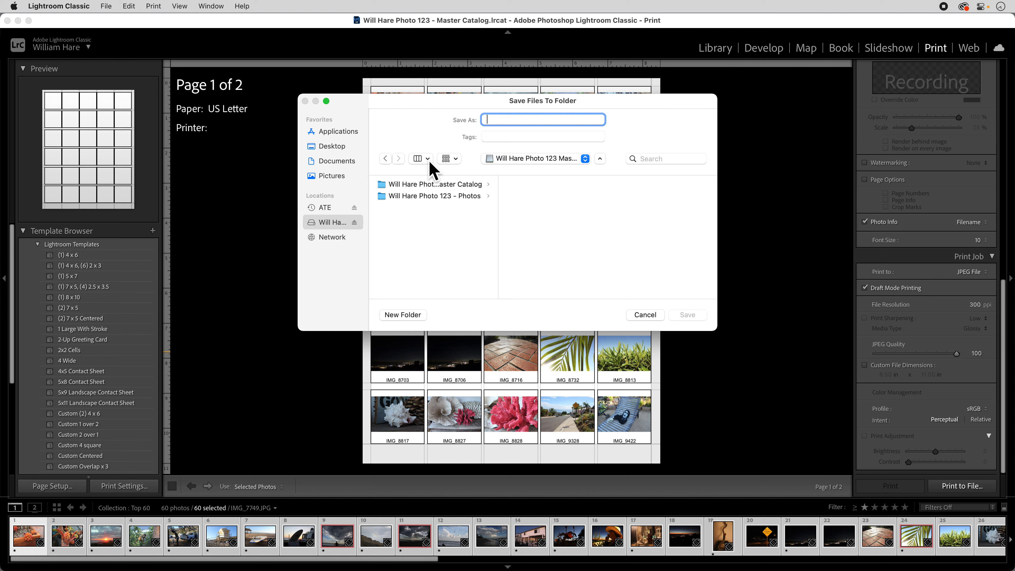
pyautogui.write('WHare_Assigment1_Contact Sheet')
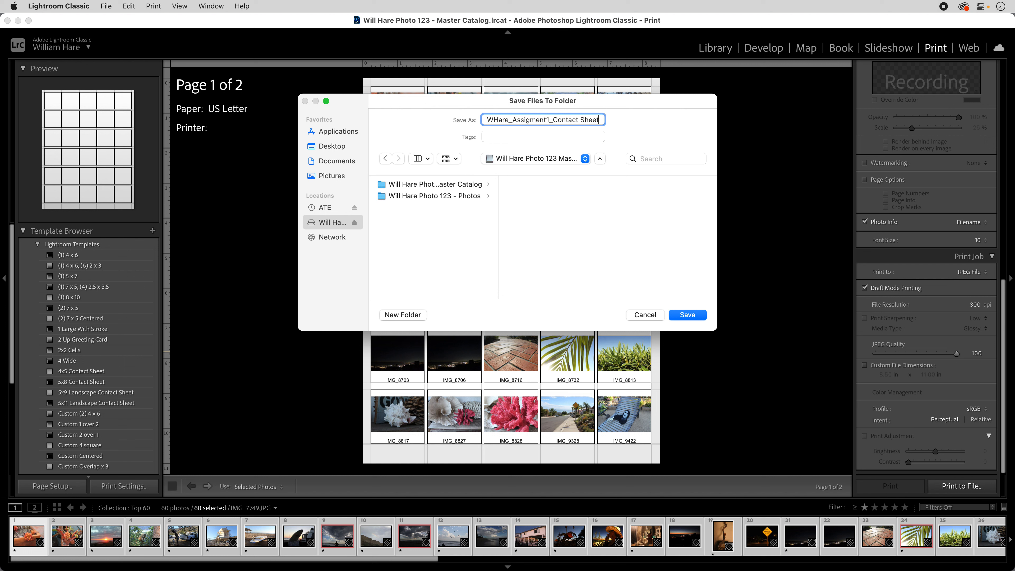
pyautogui.click(686, 317)
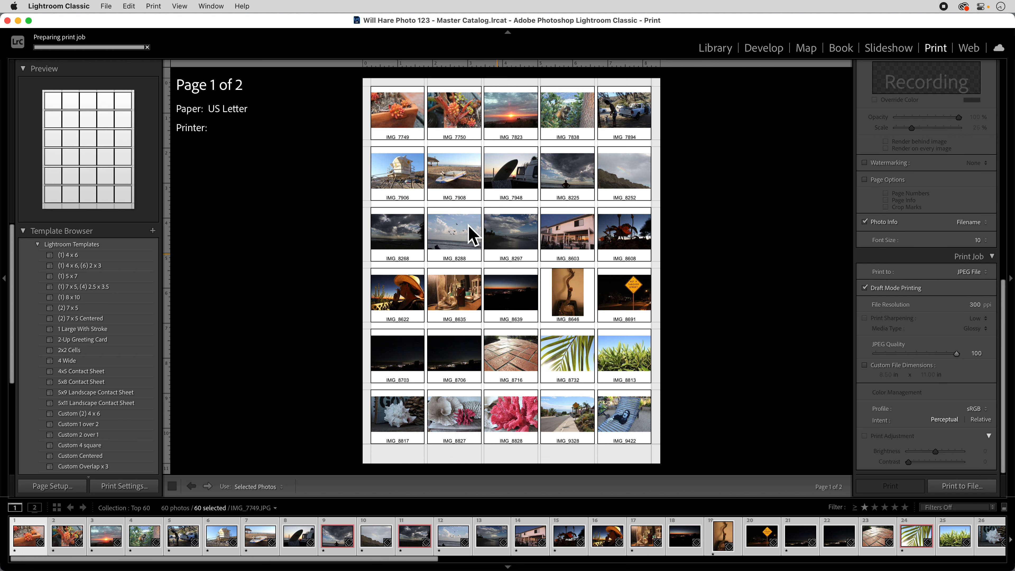
# - Save the current layout as a new template named "30 Images Contact Sheet" in the User Templates folder
pyautogui.click(38, 244)
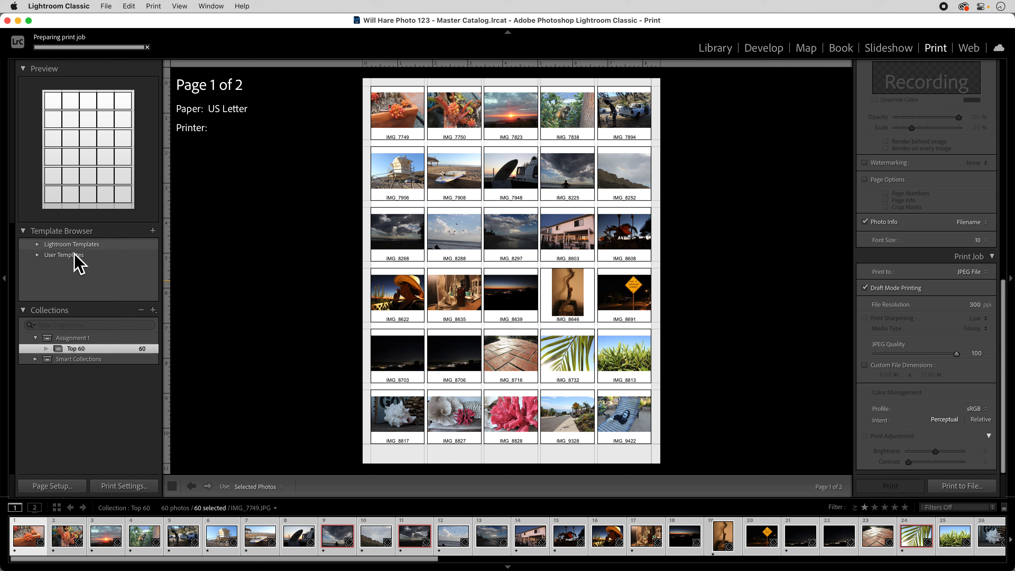
pyautogui.click(153, 231)
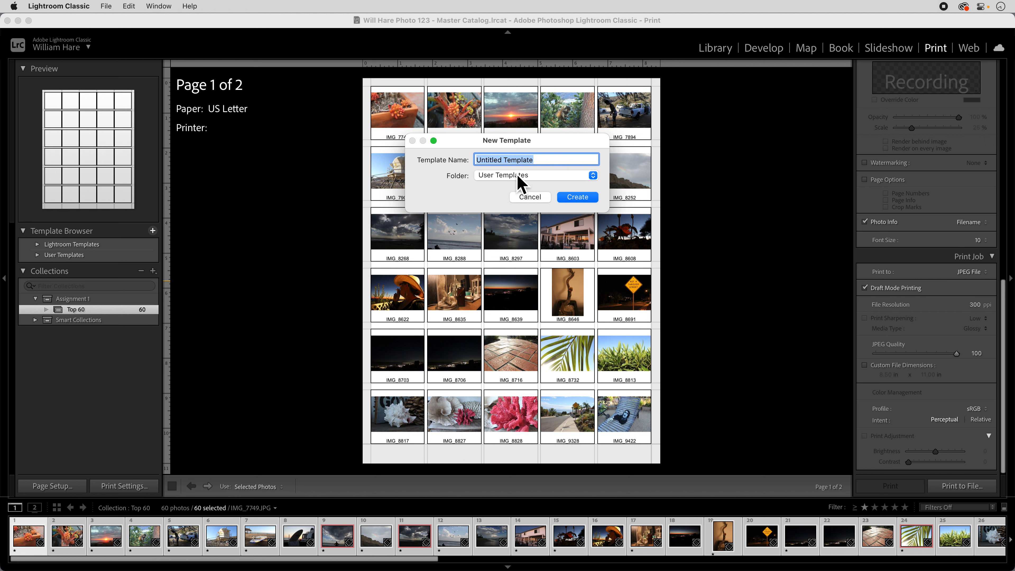
pyautogui.write('#')
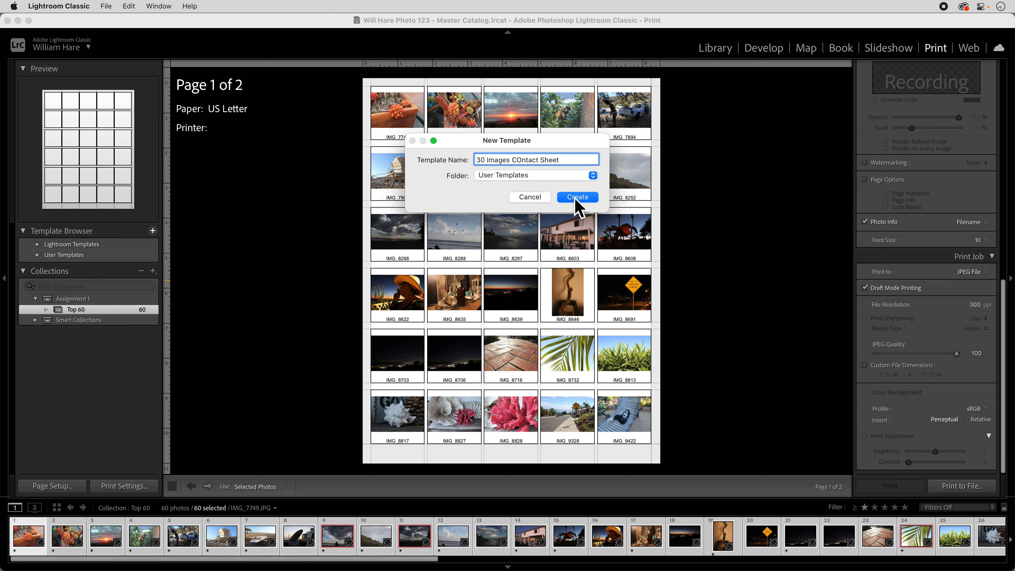
pyautogui.click(520, 160)
pyautogui.press('BackSpace')
pyautogui.write('o')
pyautogui.click(579, 198)
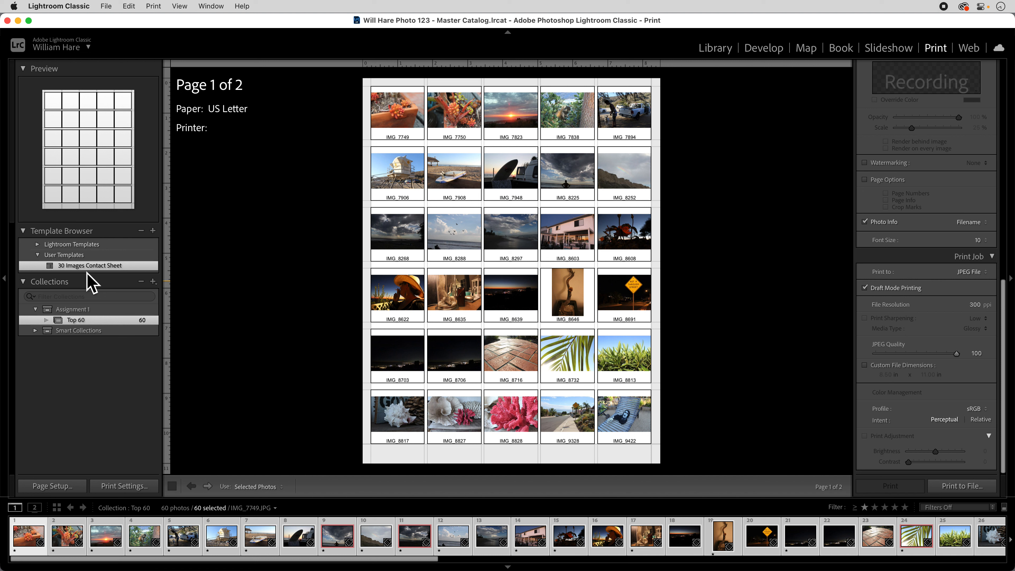
# - Expand the Lightroom Templates and apply the 4x5 Contact Sheet template to the selected photos again
pyautogui.click(37, 244)
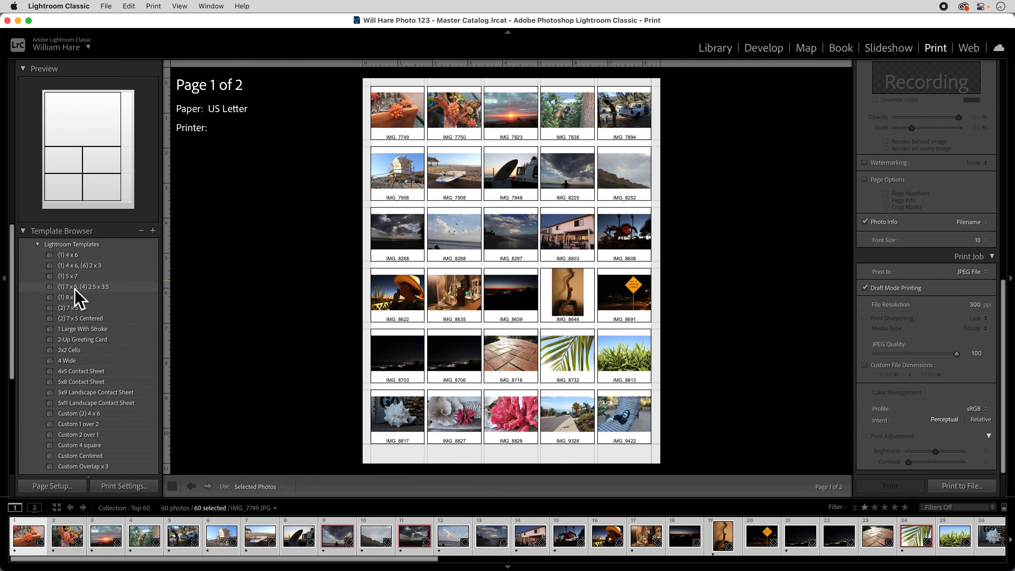
pyautogui.click(88, 373)
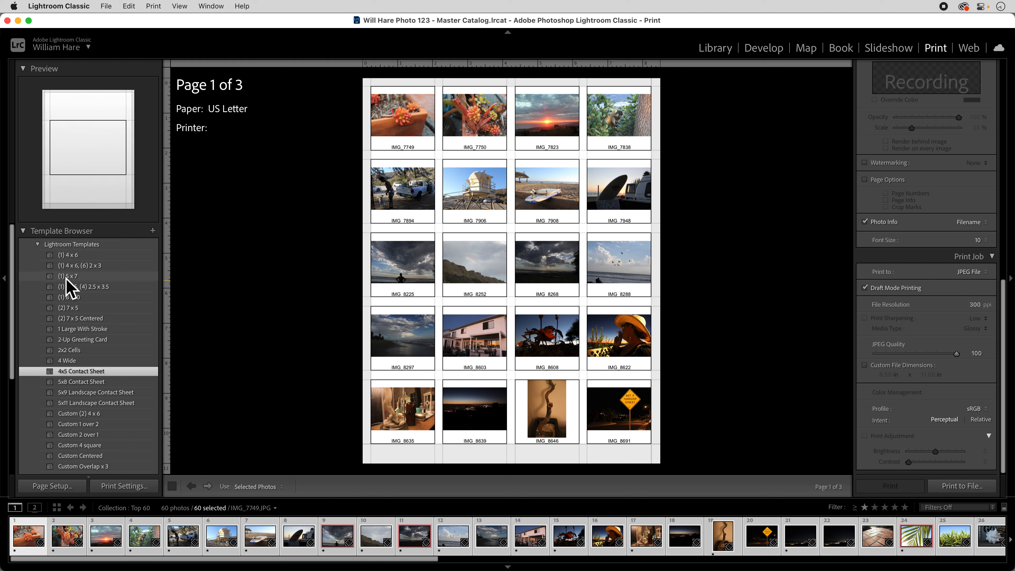
# - Apply the "30 Images Contact Sheet" user template to the selected photos
pyautogui.scroll(-10, 74, 290)
pyautogui.click(89, 400)
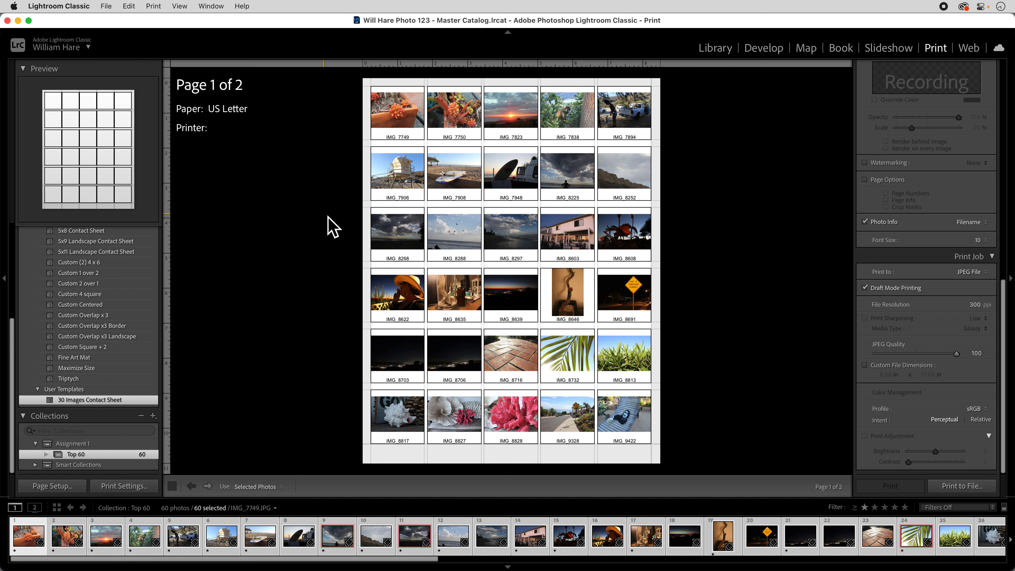
# - Switch to Finder and open the exported Assigment1 Contact Sheet folder on the Photo 123 Master drive
pyautogui.press('super+Tab')
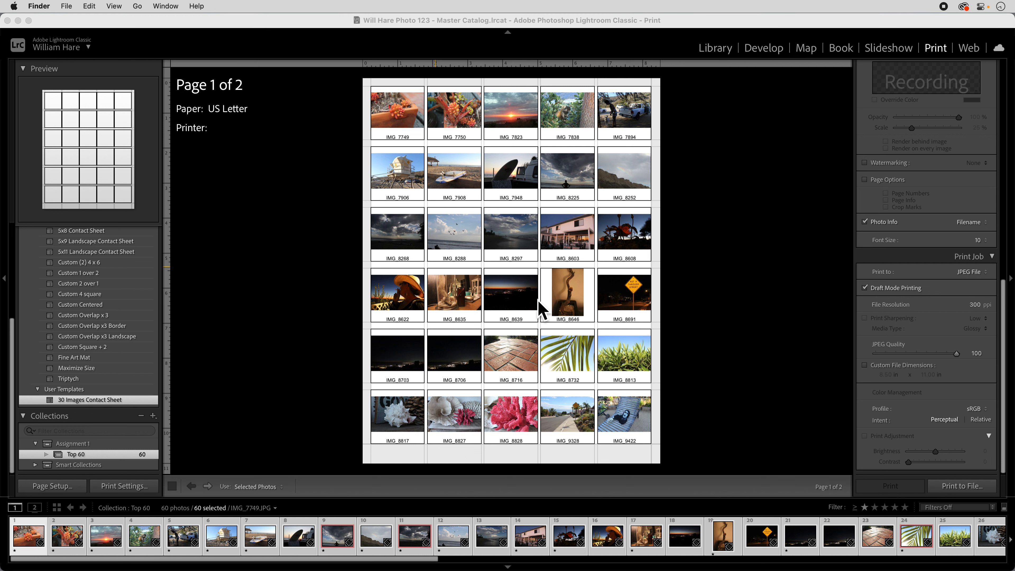
pyautogui.press('super+Tab')
pyautogui.press('super+Tab')
pyautogui.moveTo(497, 569)
pyautogui.click(390, 544)
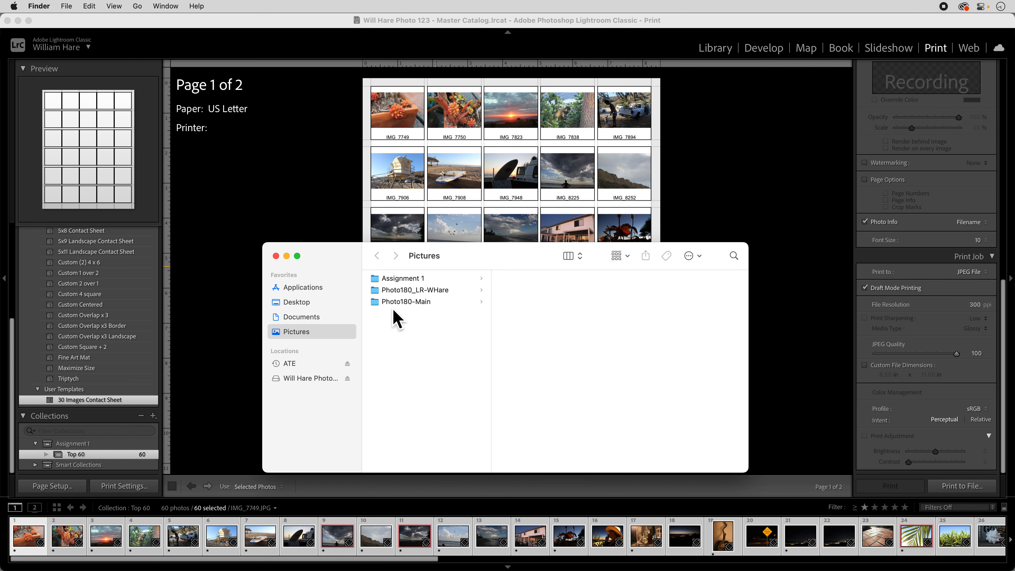
pyautogui.click(308, 375)
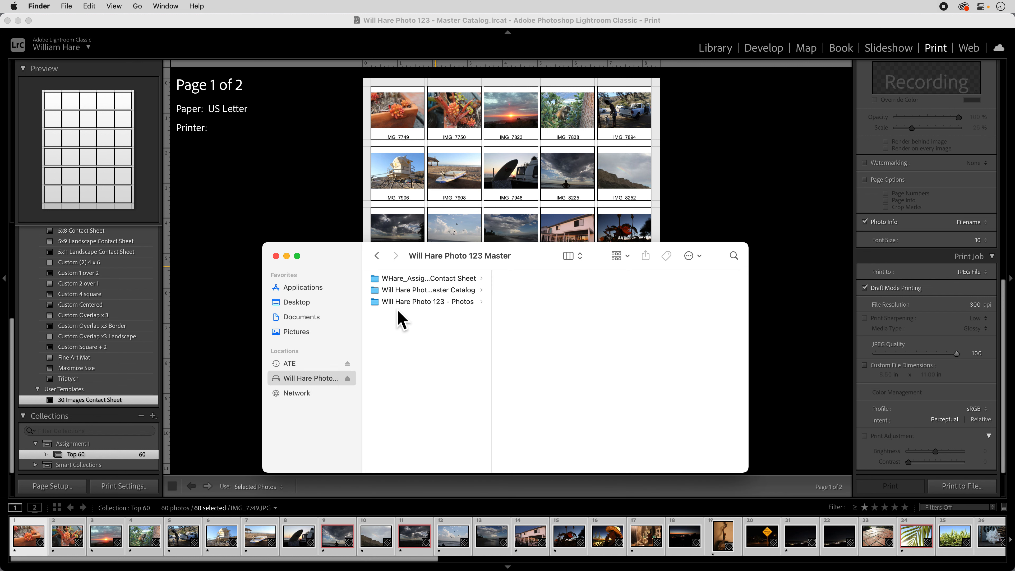
pyautogui.click(408, 280)
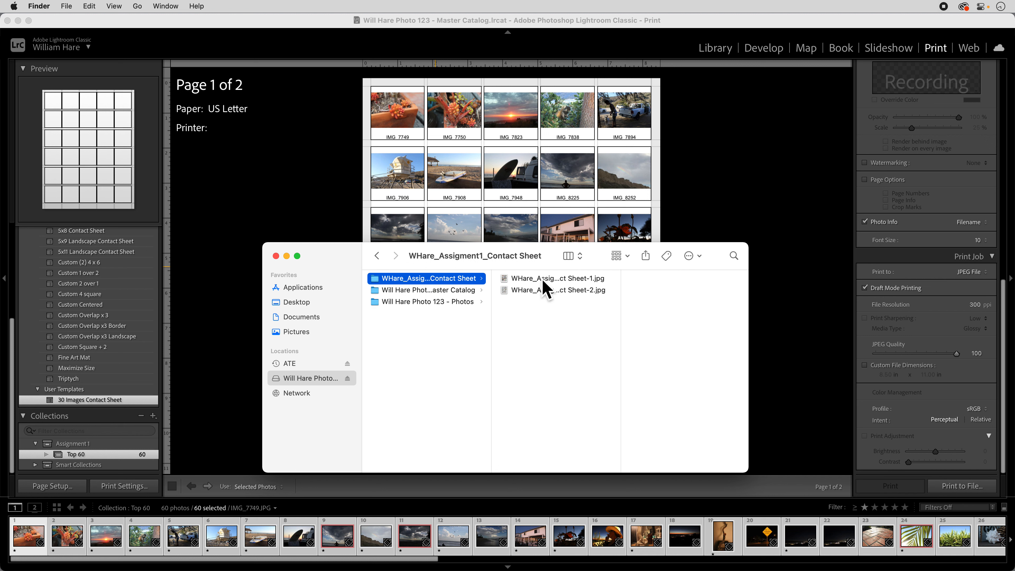
# - Check both exported contact sheet JPEGs in the folder and view the first one in an enlarged Quick Look preview
pyautogui.click(563, 280)
pyautogui.click(559, 292)
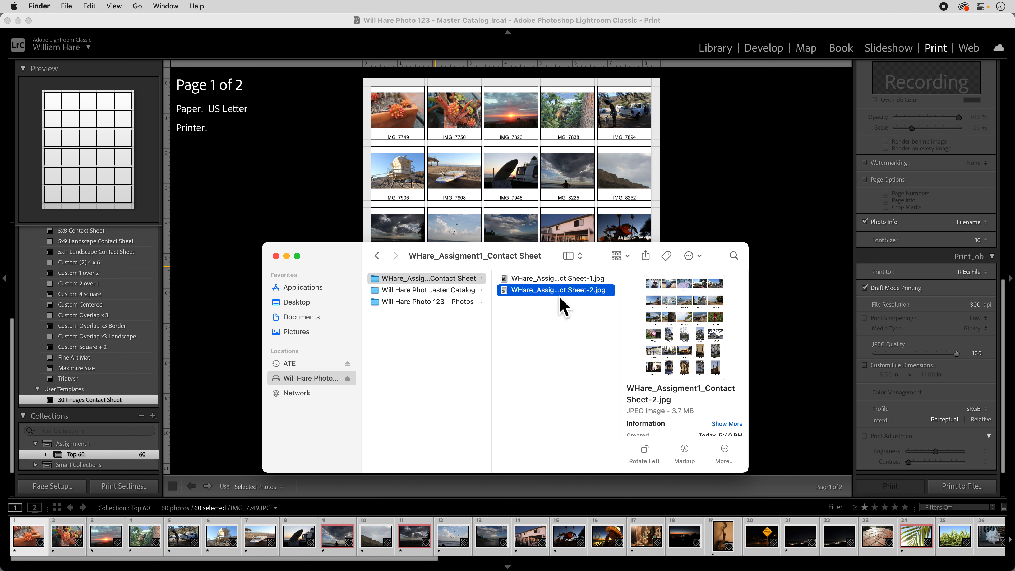
pyautogui.click(550, 282)
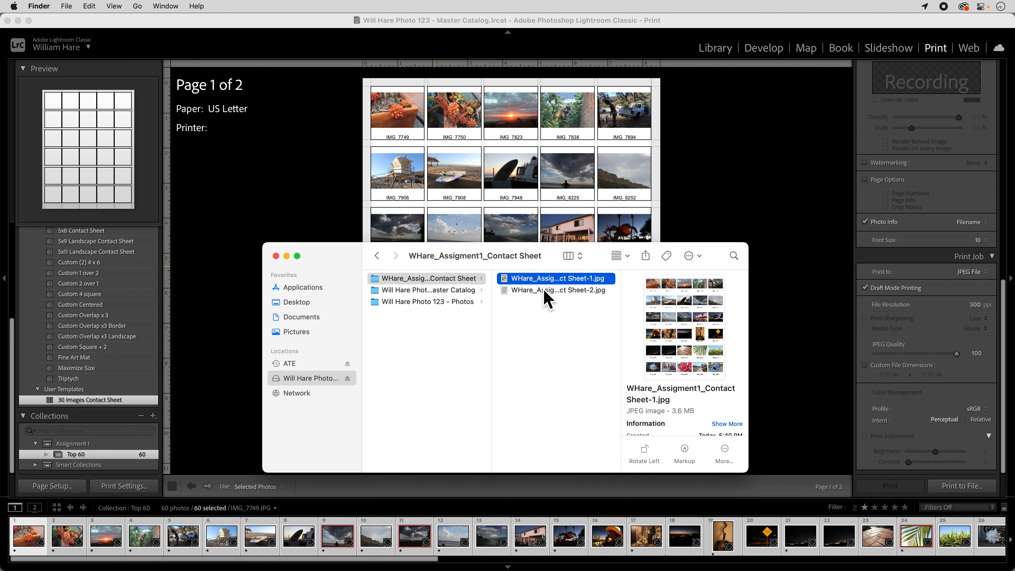
pyautogui.press('space')
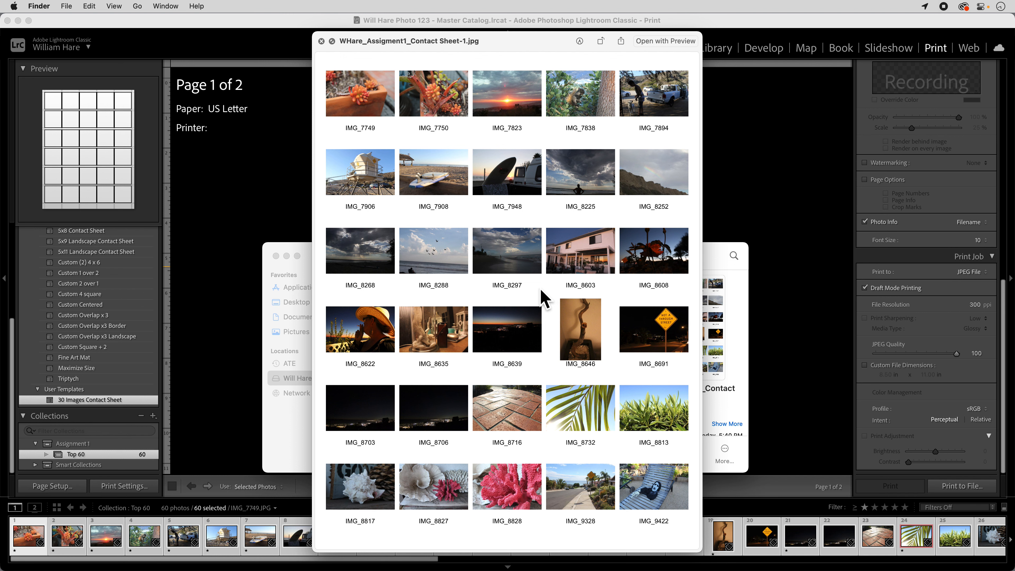
pyautogui.press('space')
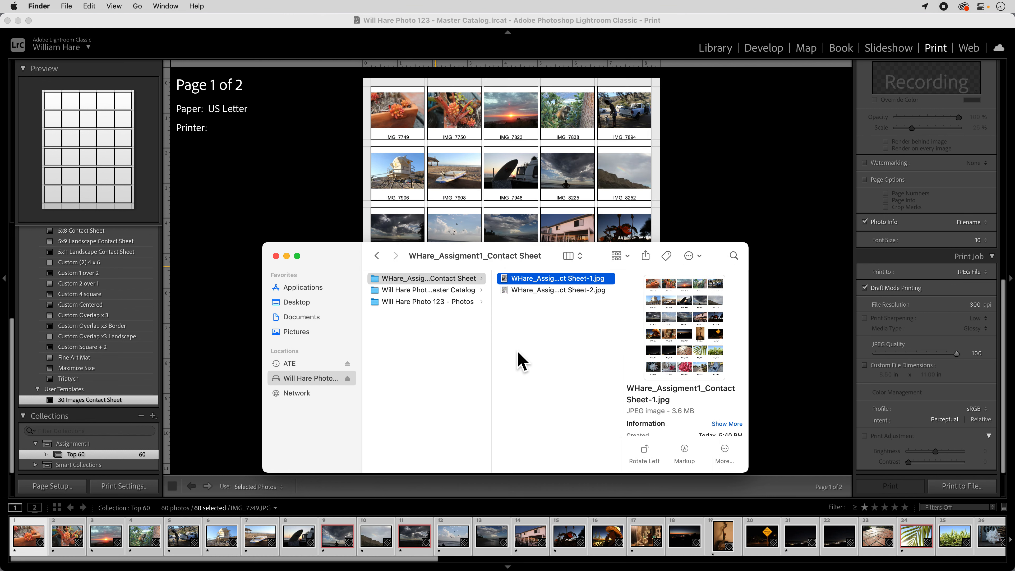
pyautogui.press('space')
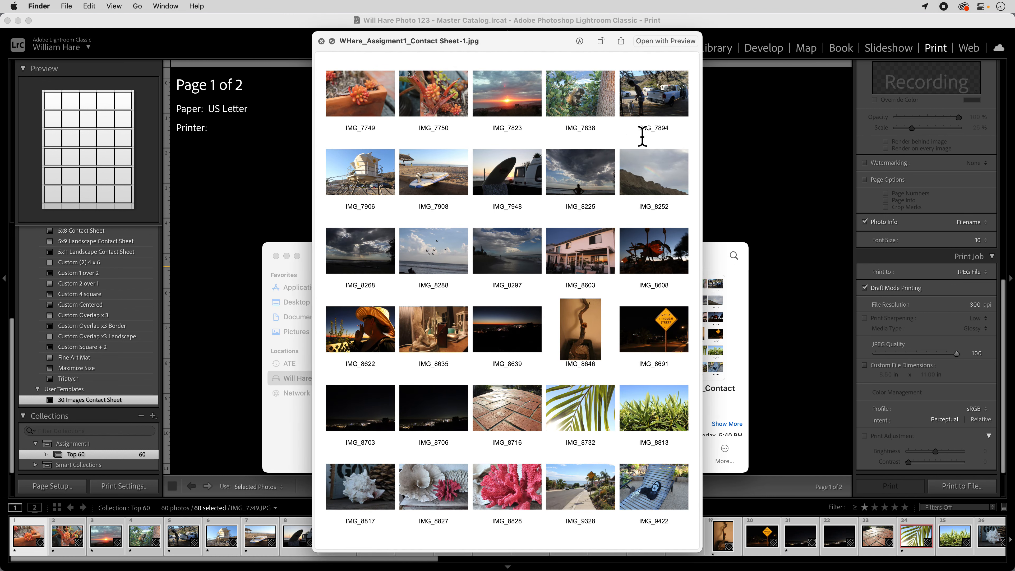